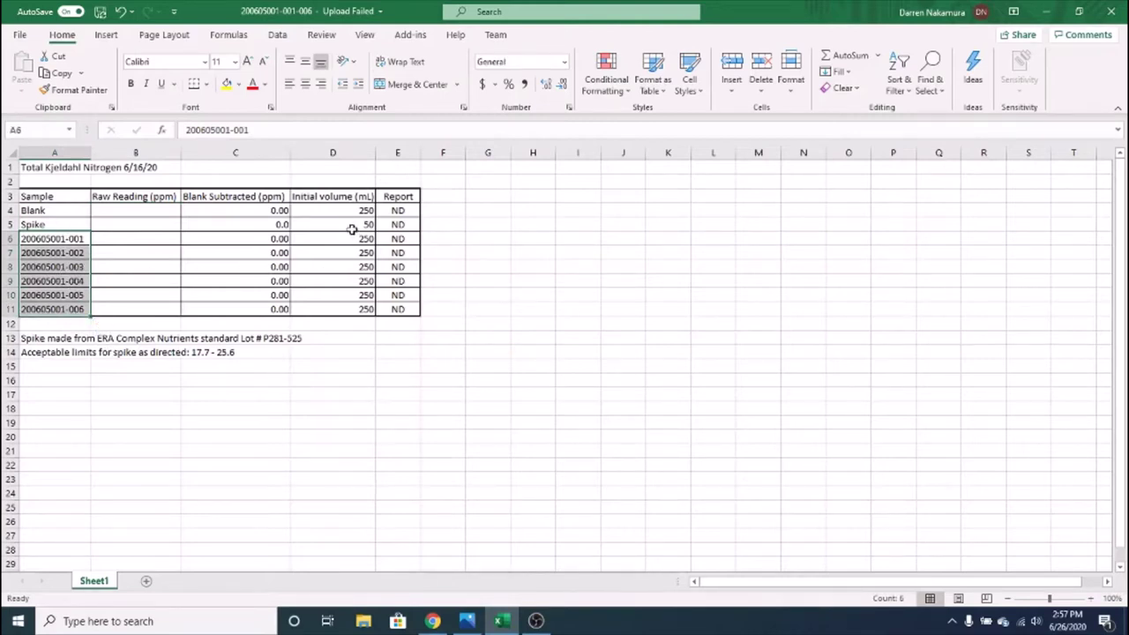
- Review the initial volumes of the blank, spike and six samples in the Total Kjeldahl Nitrogen table
drag(353, 224, 350, 308)
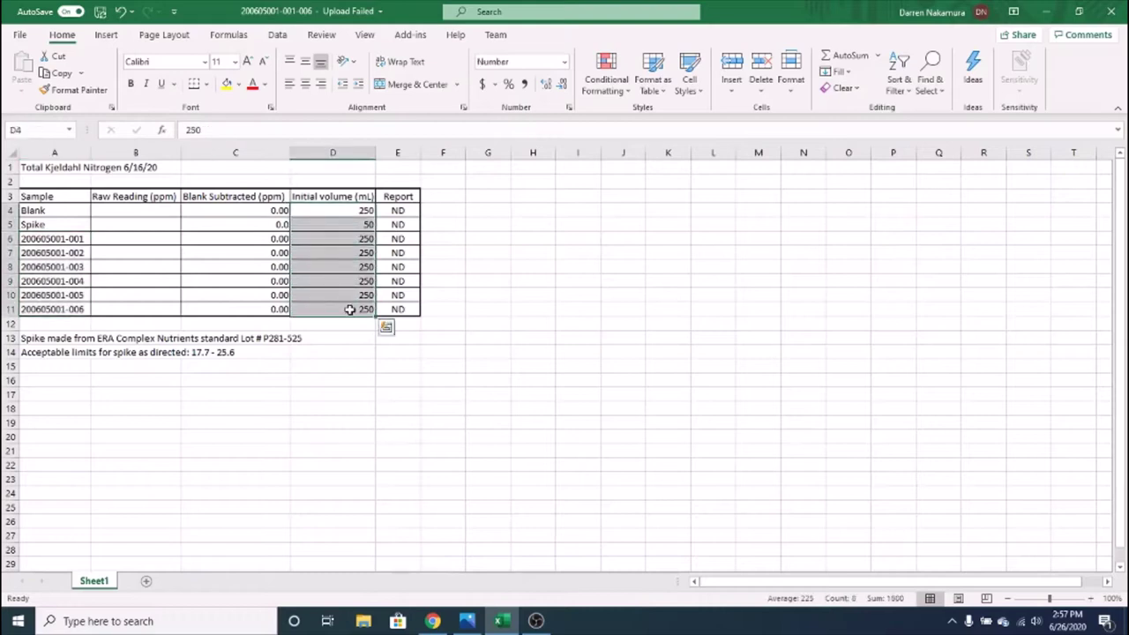
click(350, 309)
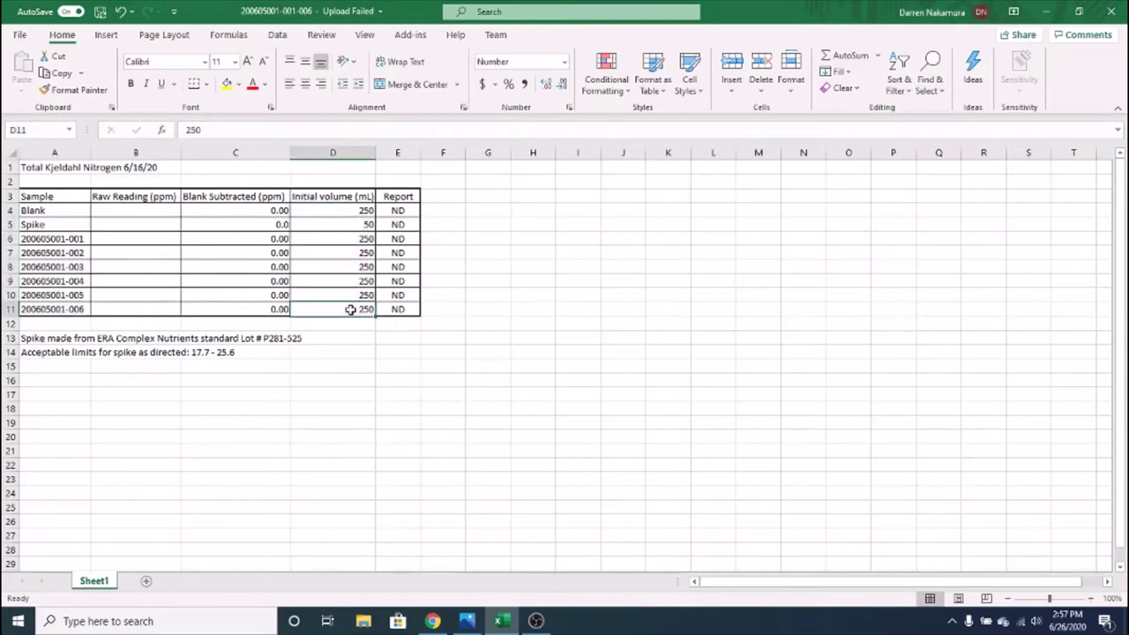
click(338, 239)
click(338, 251)
click(340, 267)
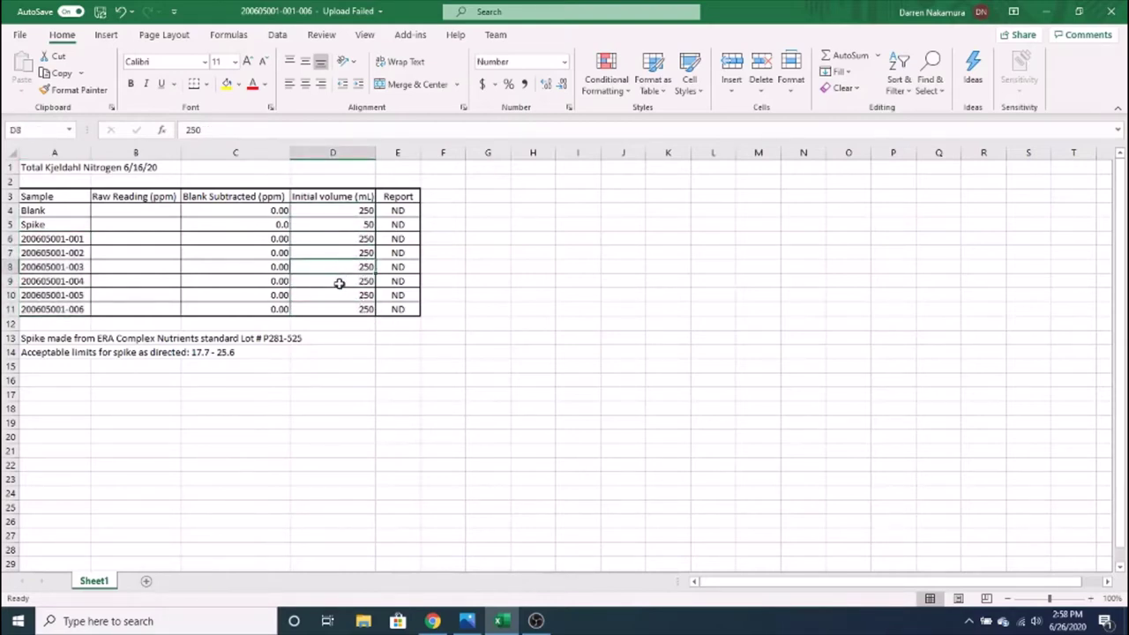
click(338, 281)
click(339, 294)
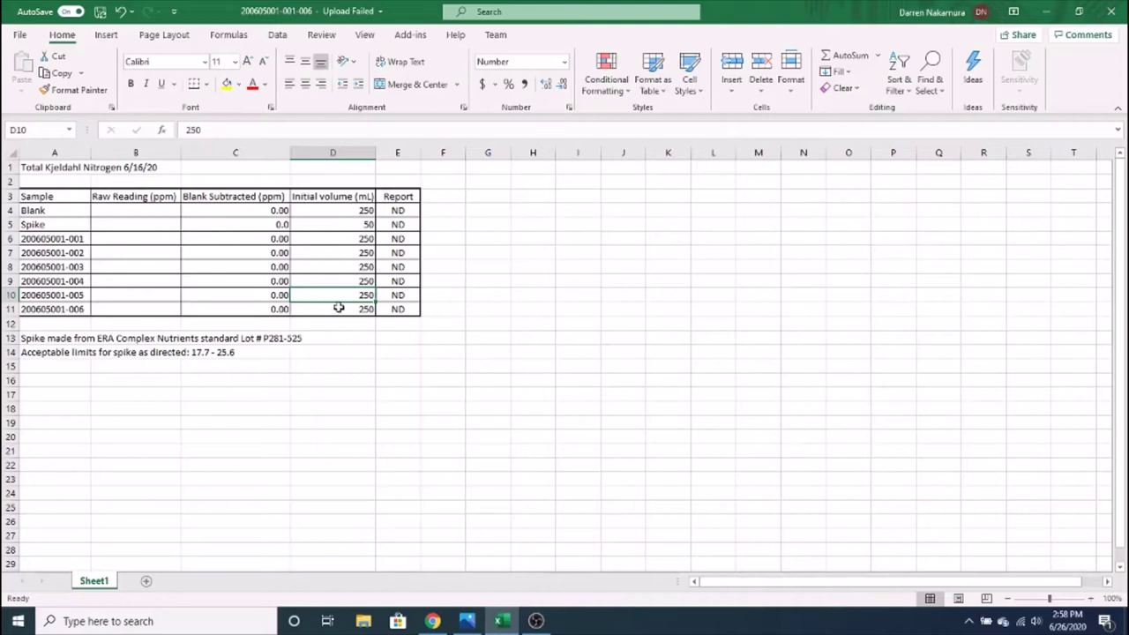
click(332, 224)
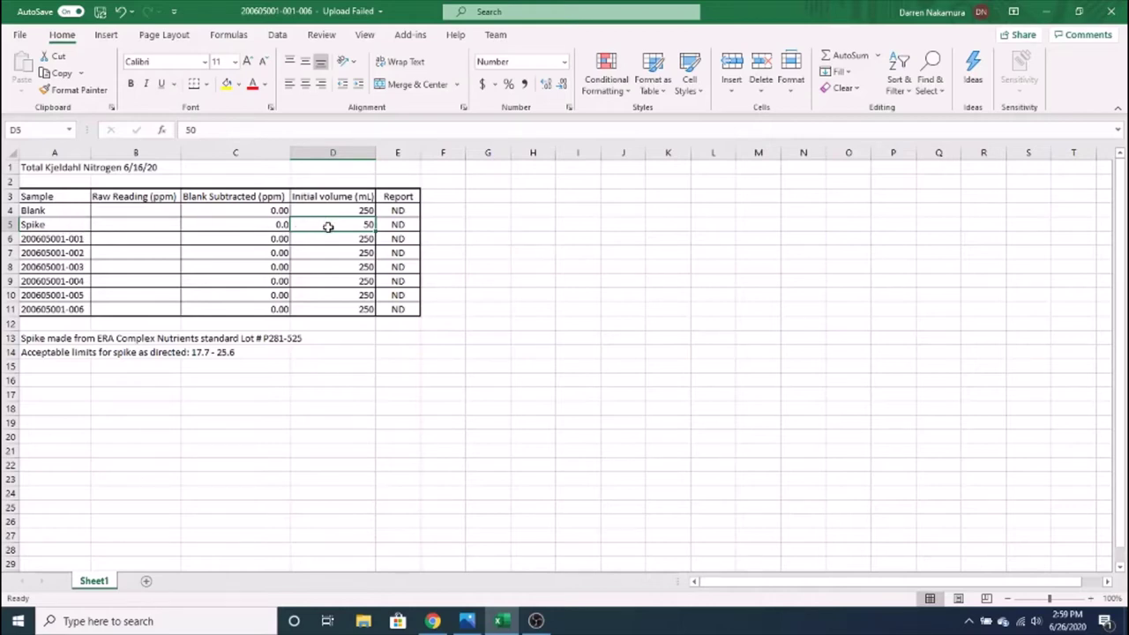
- Enter 0.11 ppm as the raw reading of the Blank row
click(128, 211)
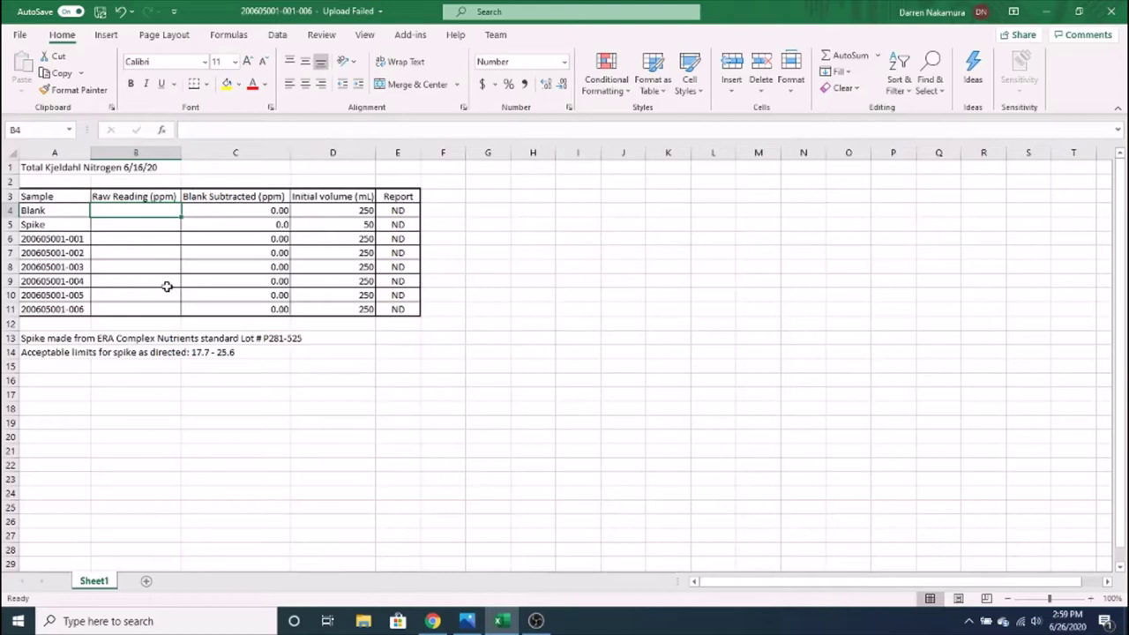
text(0.11)
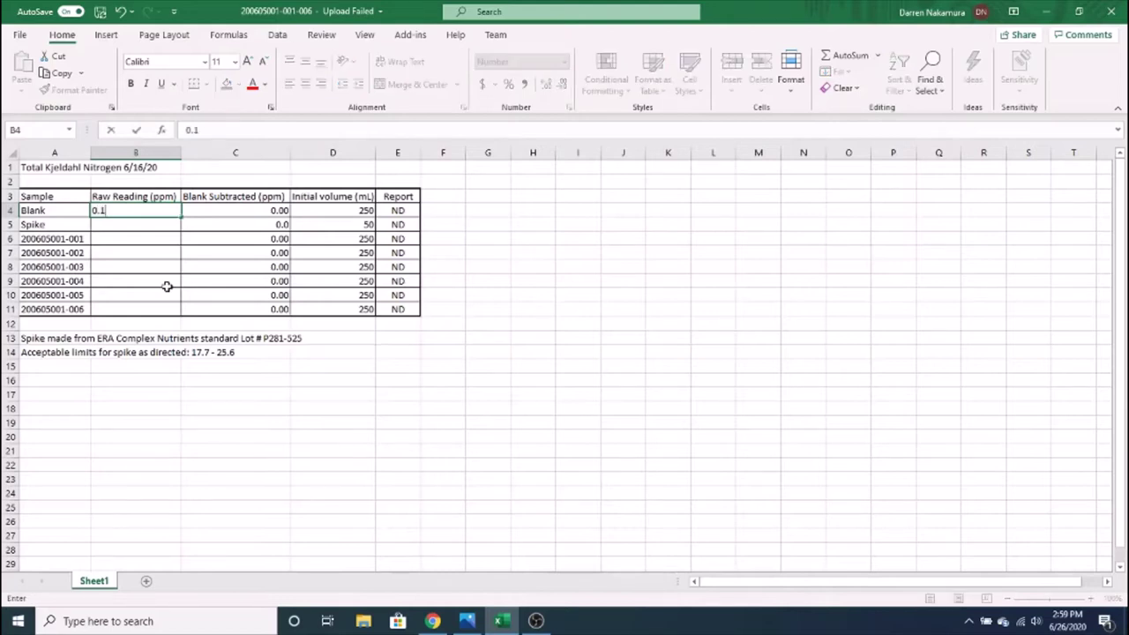
key(Return)
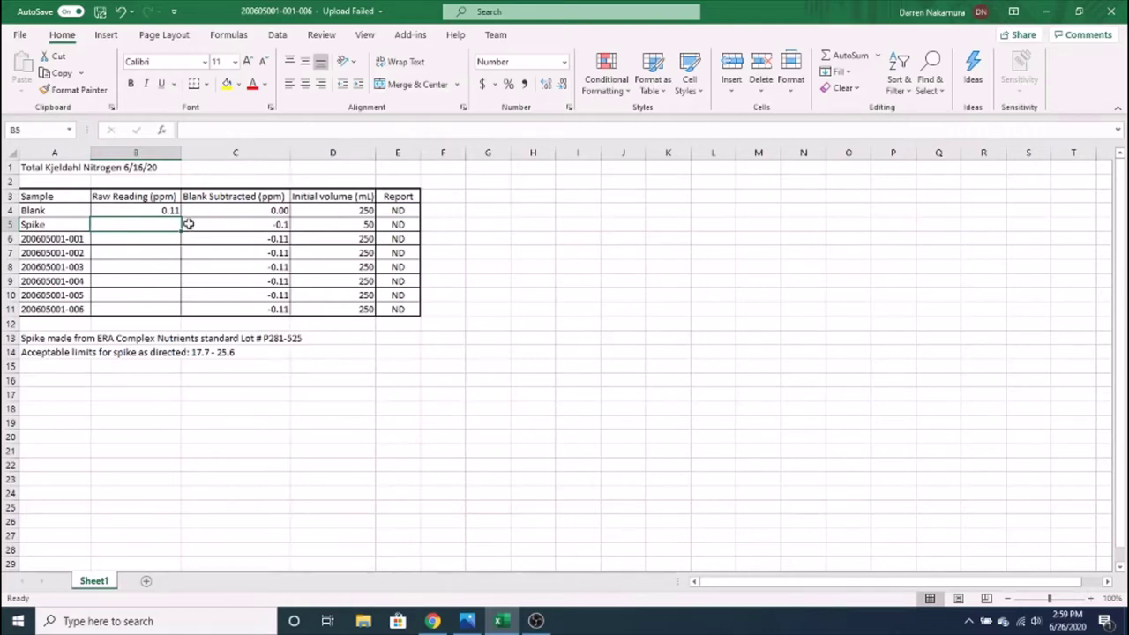
click(162, 210)
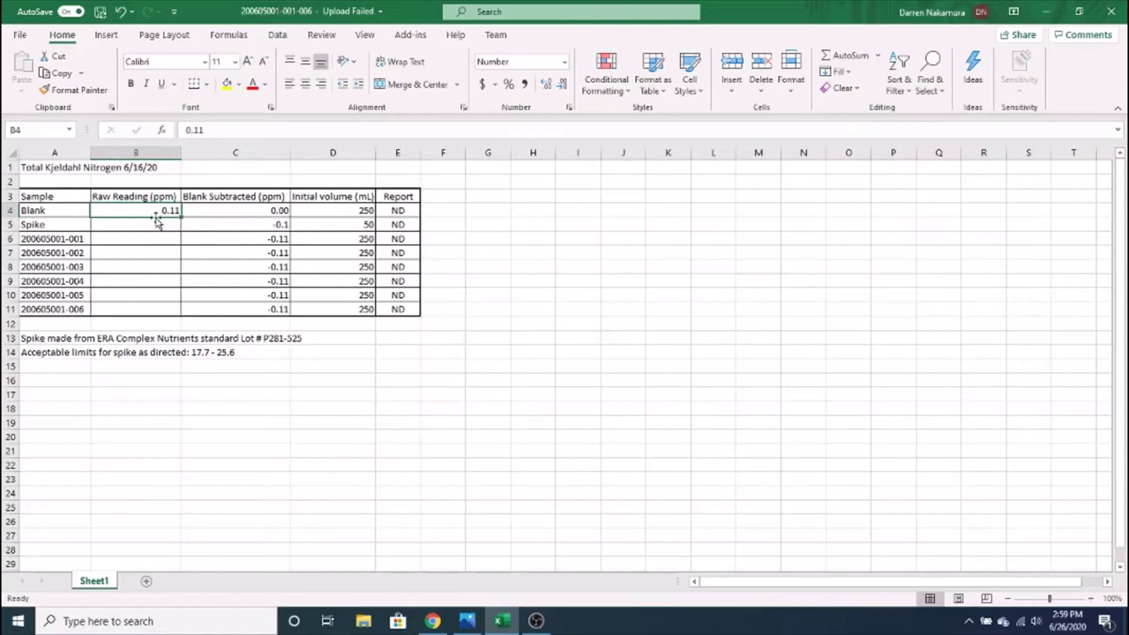
click(159, 224)
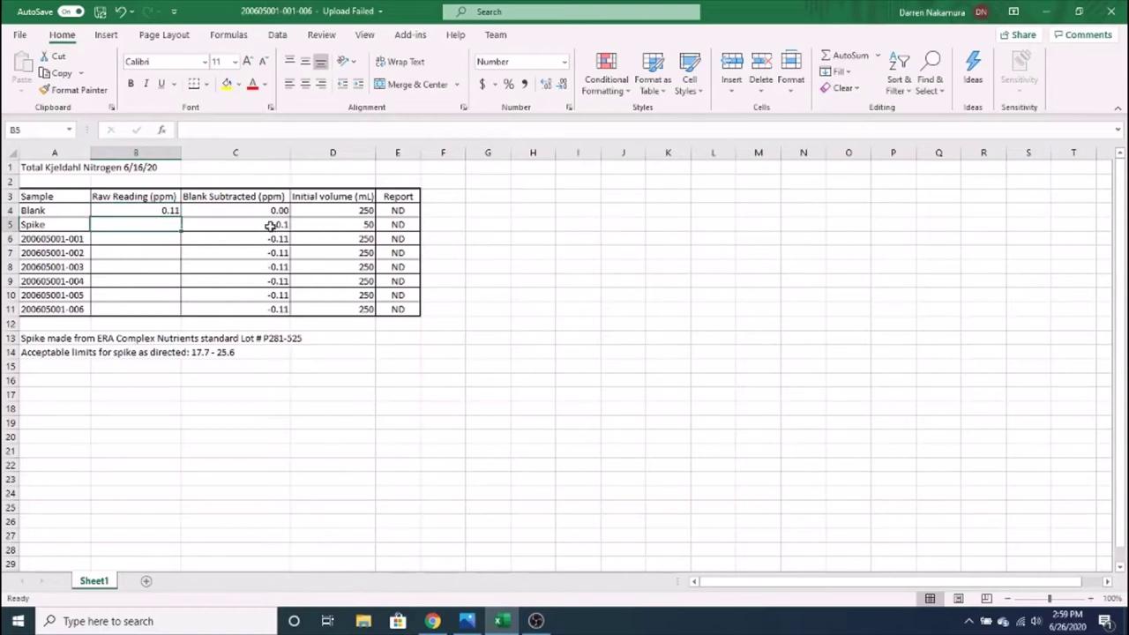
- Set the raw reading to 0.28 ppm for the Blank and 5.0 ppm for the Spike
click(146, 210)
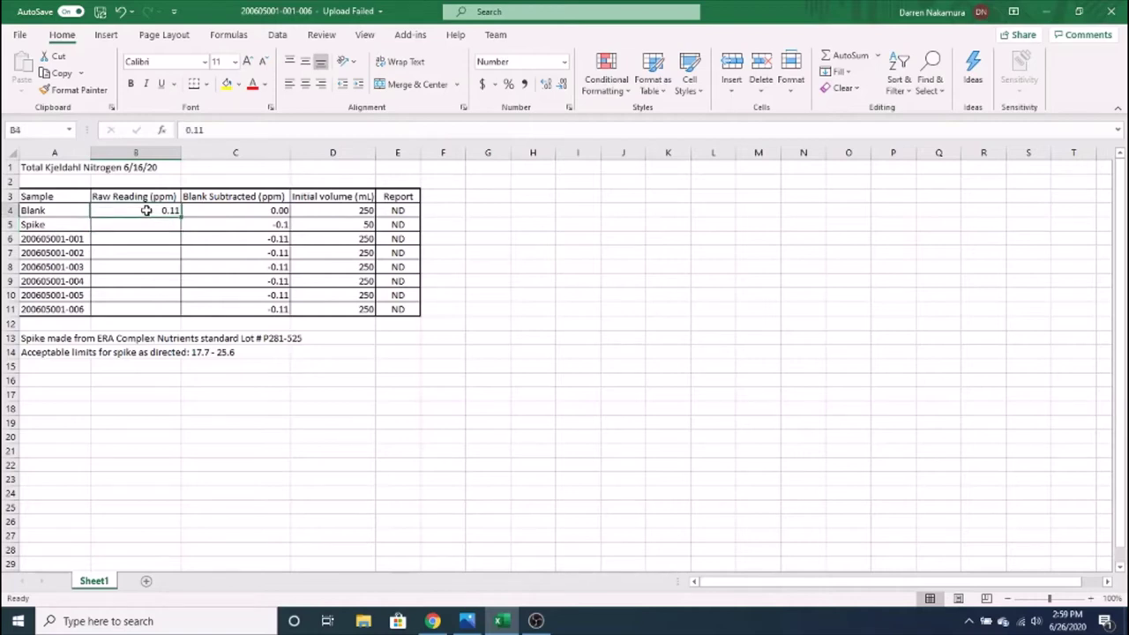
text(0.28)
key(Return)
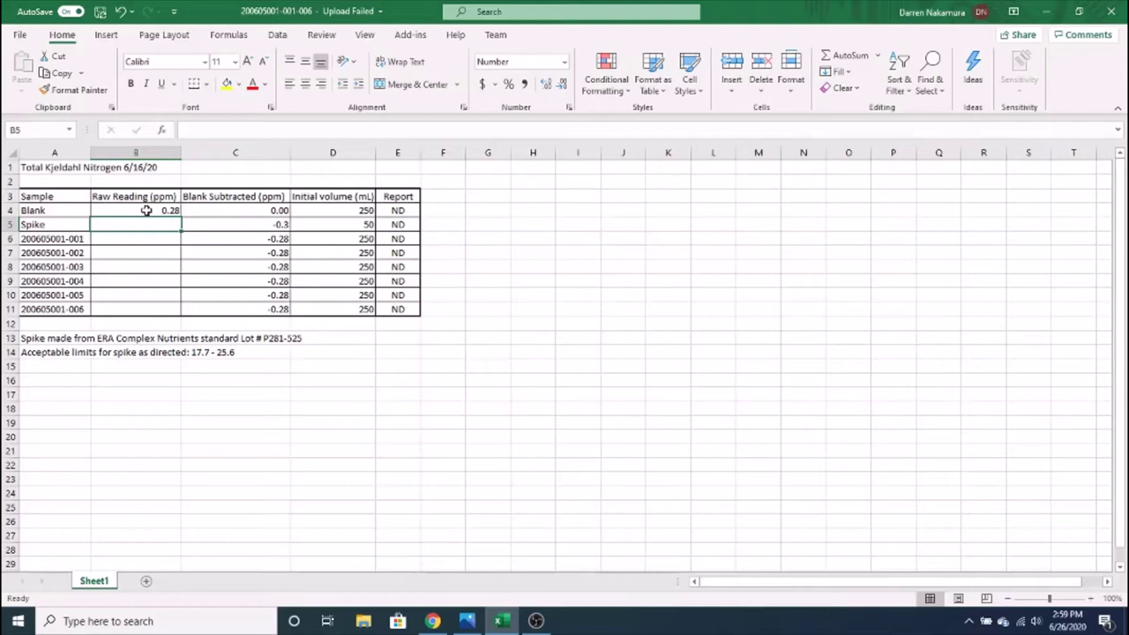
text(5.0)
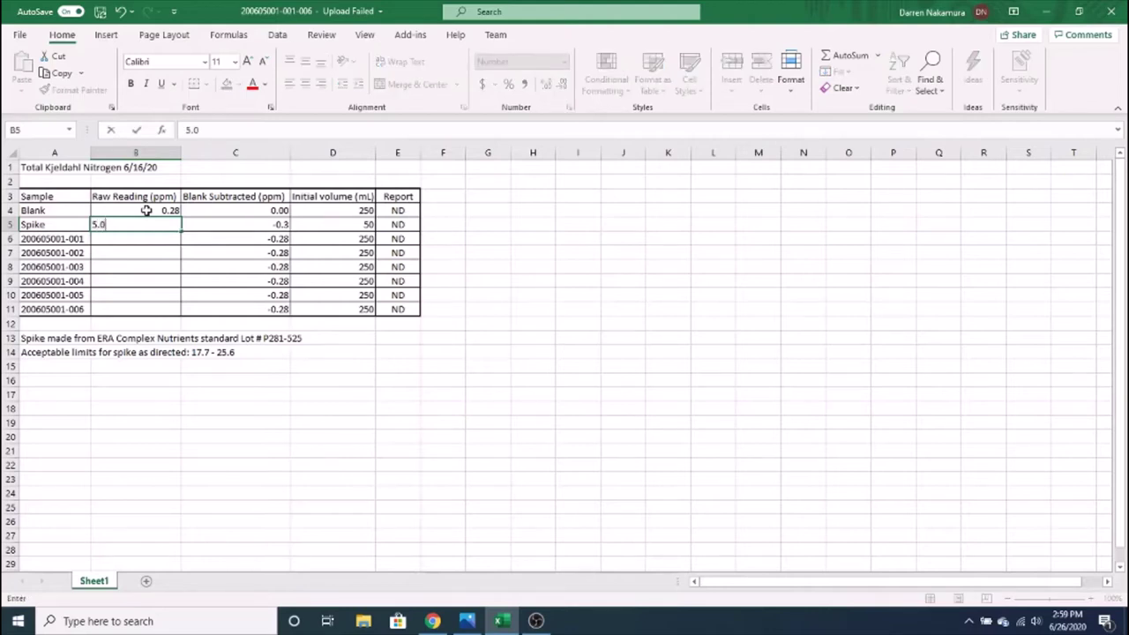
key(Return)
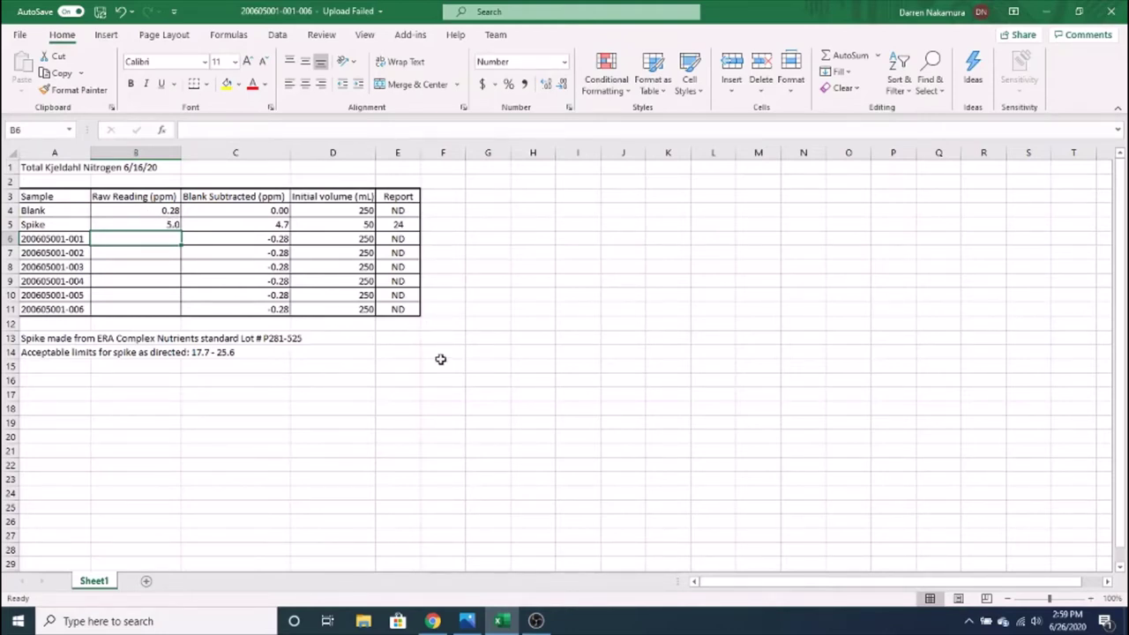
- Reduce the Spike raw reading's display to no decimals and restore it to one decimal place
click(164, 224)
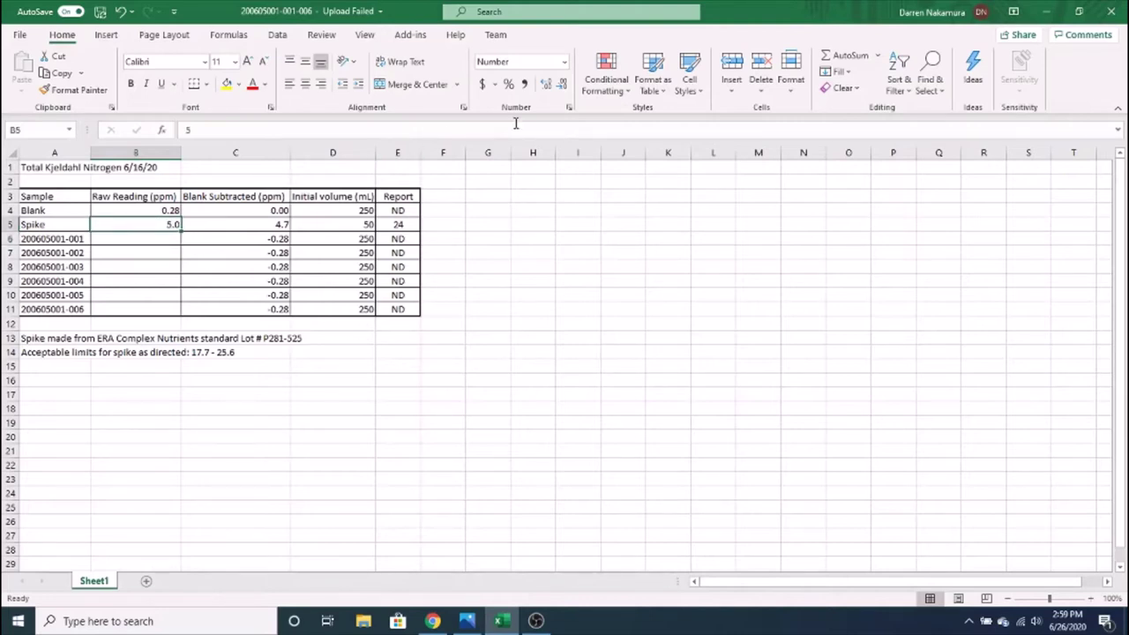
click(562, 84)
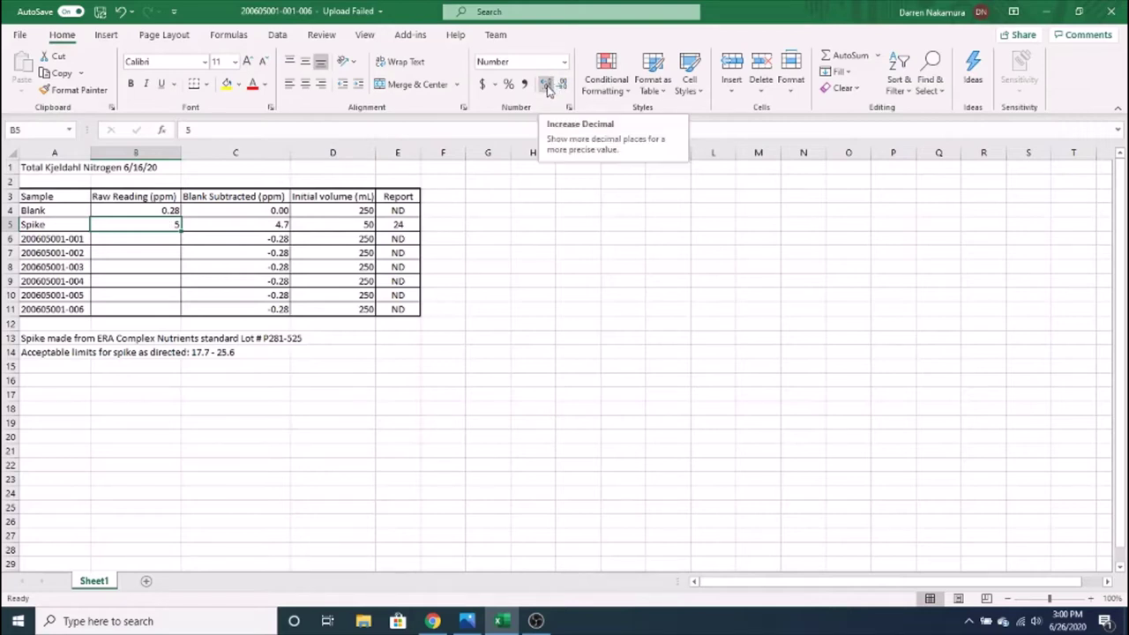
click(547, 85)
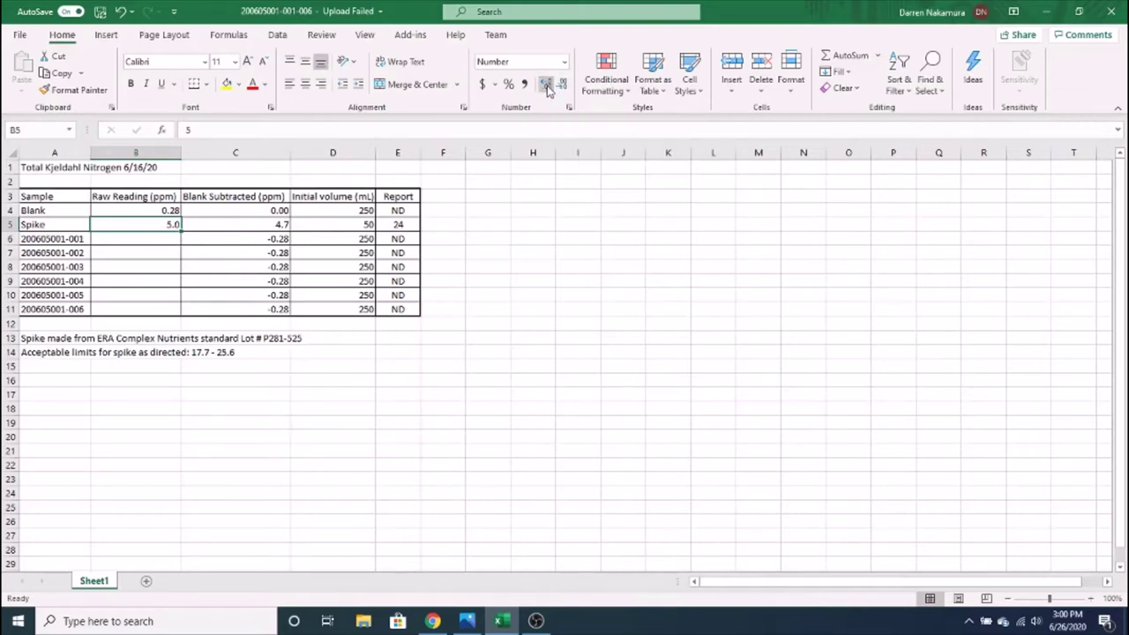
- Enter the raw readings 0.89, 0.59 and 0.95 ppm for the samples ending in 001, 002 and 003
click(162, 239)
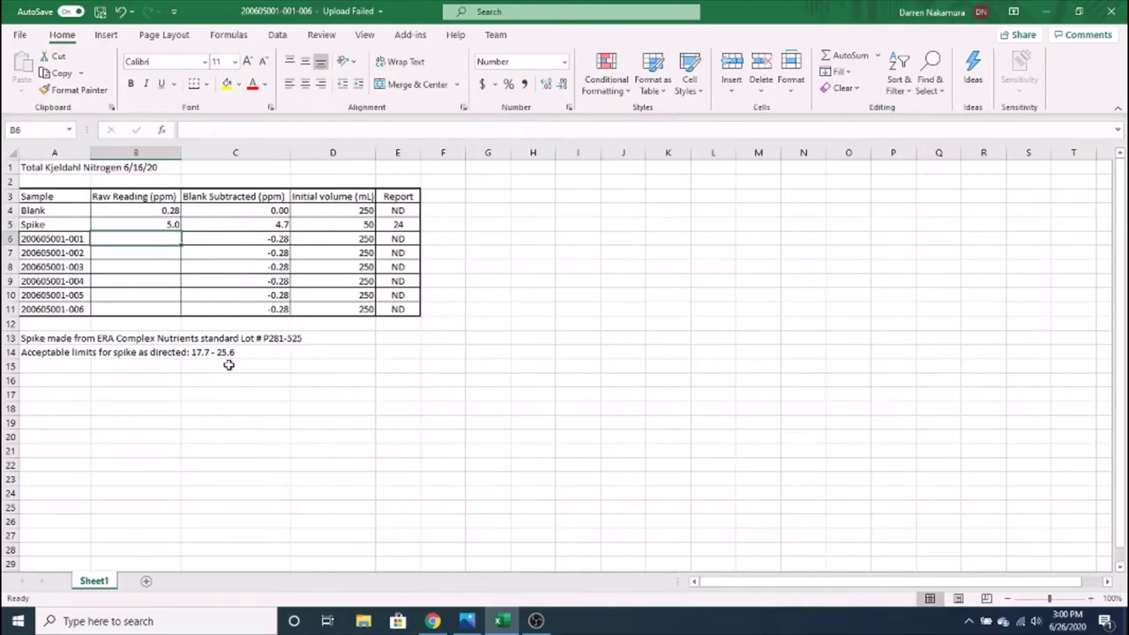
text(0.89)
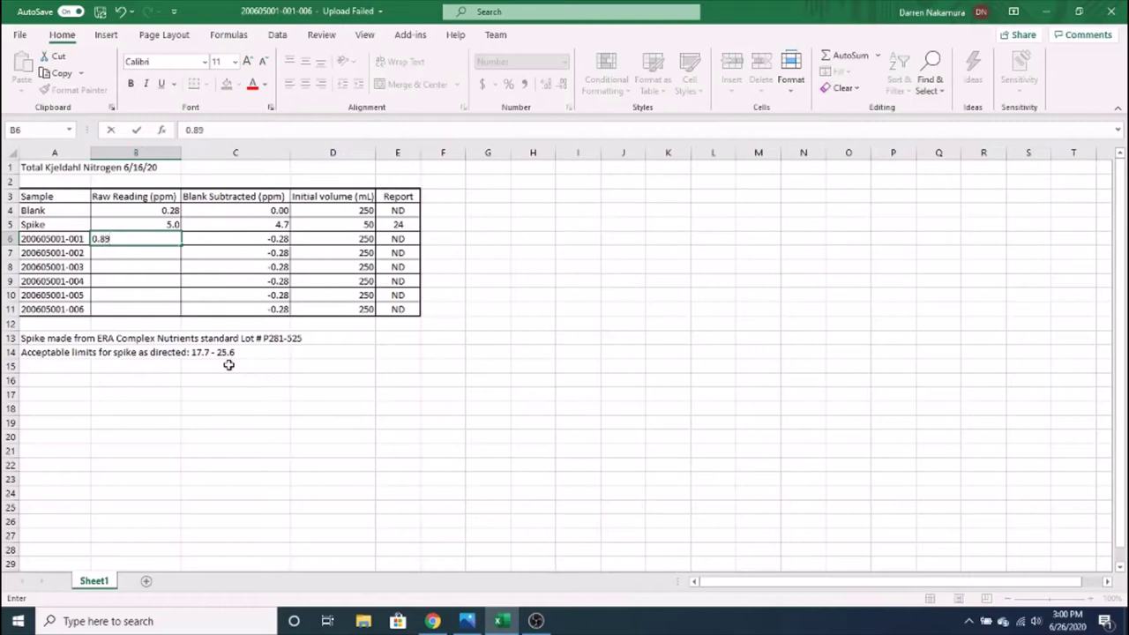
key(Return)
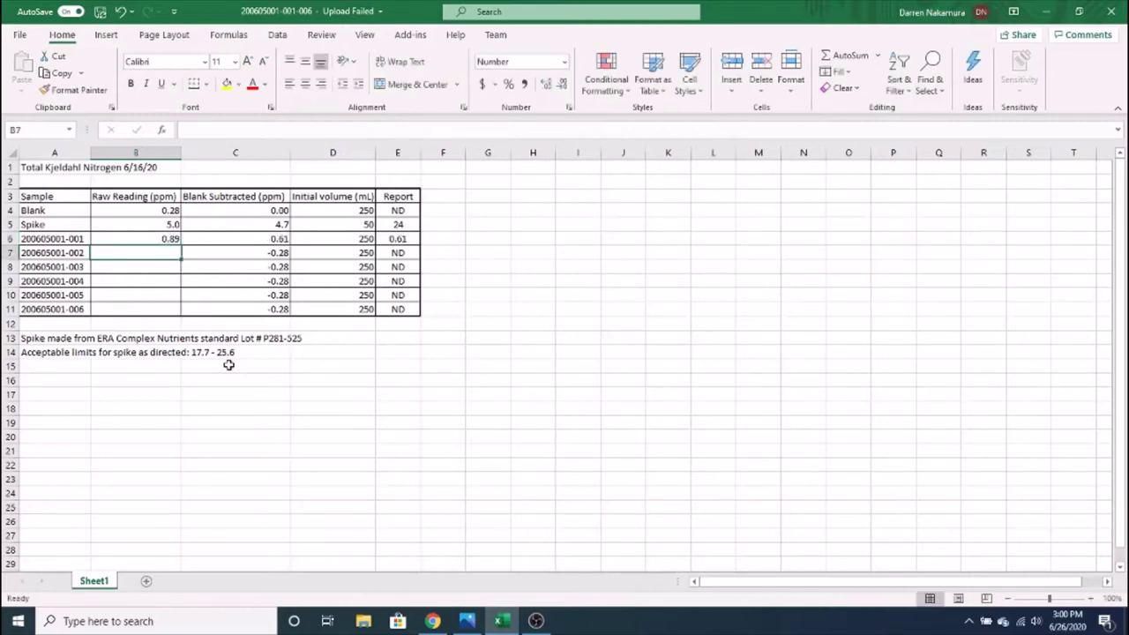
text(0.59)
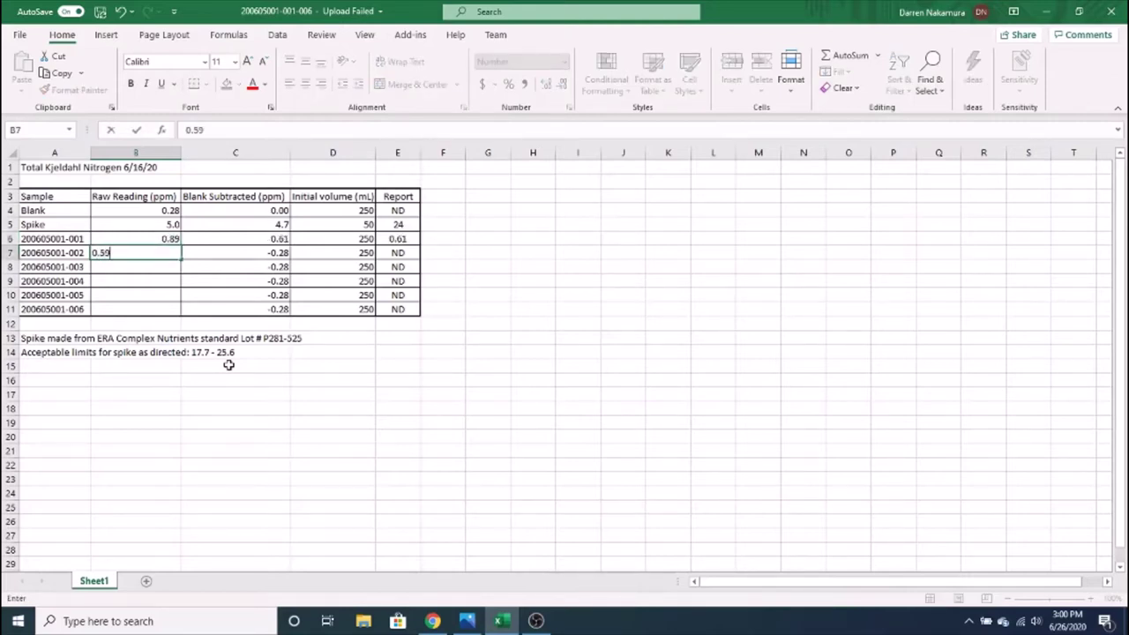
key(Return)
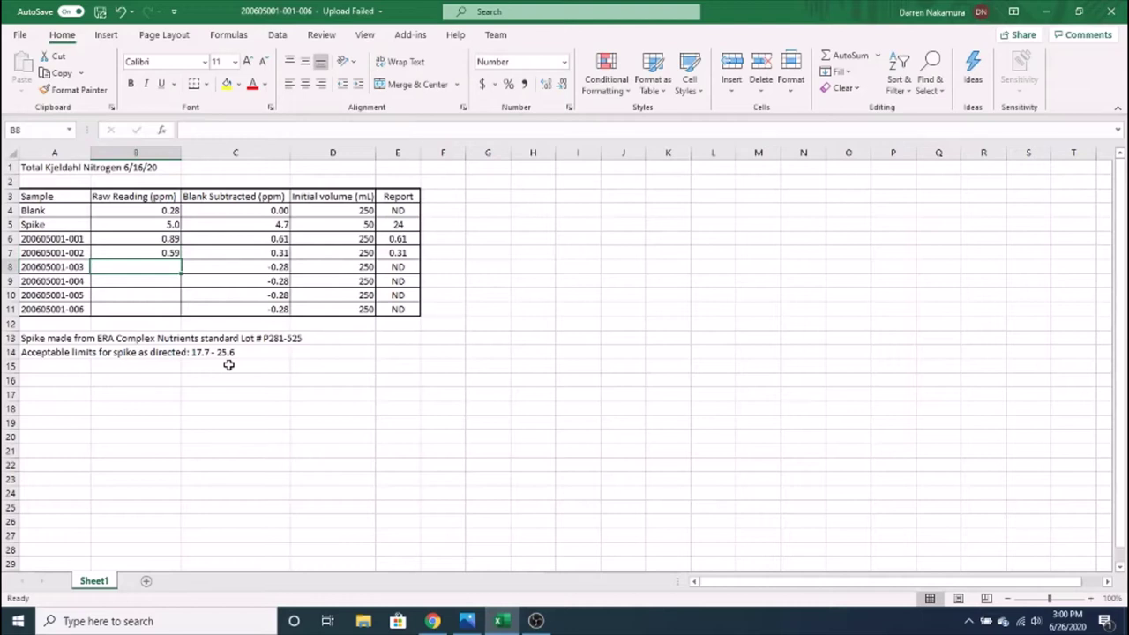
text(.95)
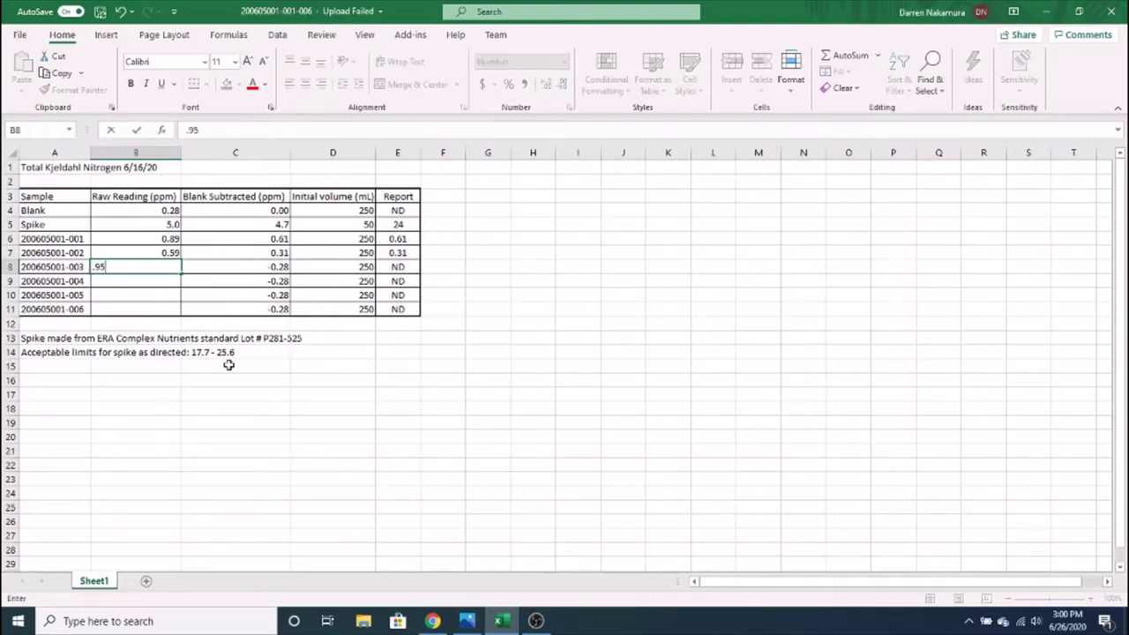
key(Return)
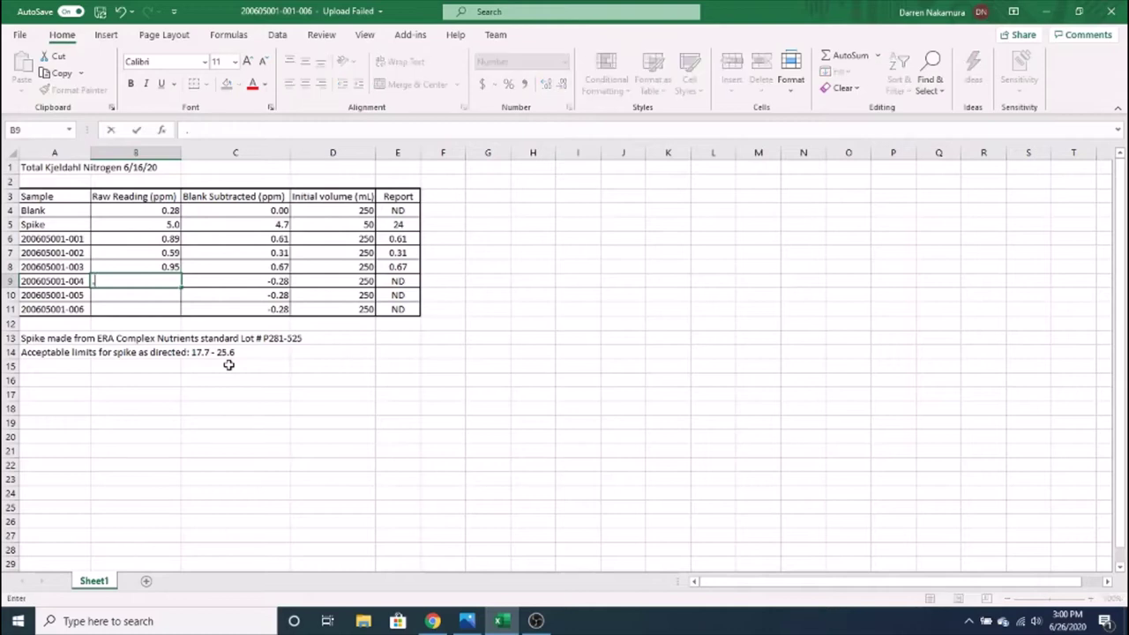
- Enter the raw readings 0.30, 0.44 and 0.55 ppm for the samples ending in 004, 005 and 006
text(.30)
key(Return)
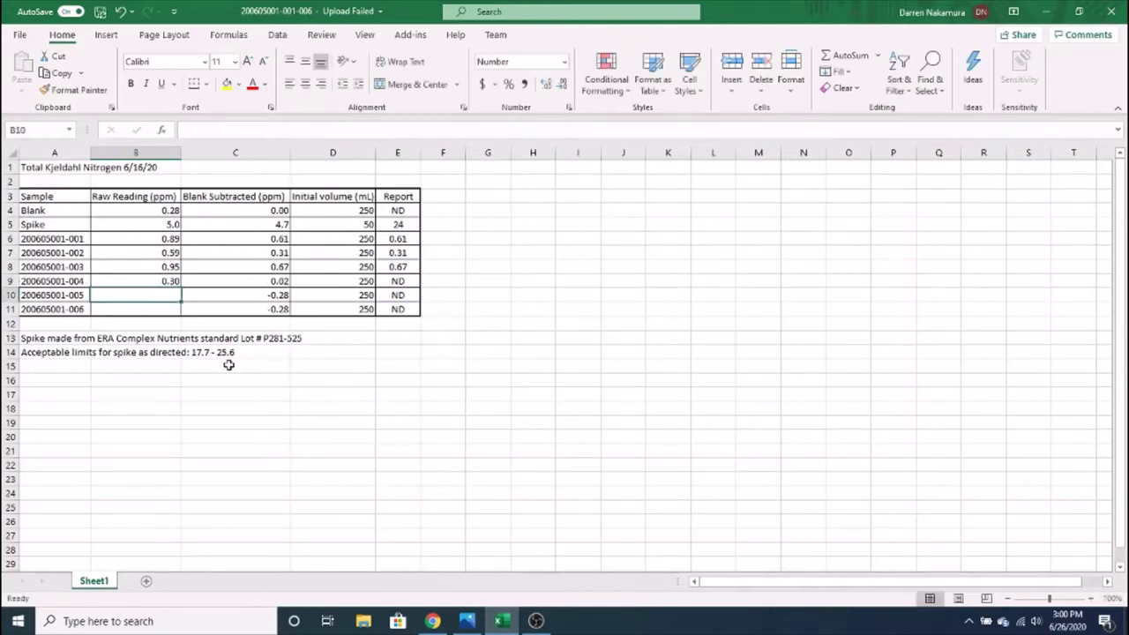
text(.44)
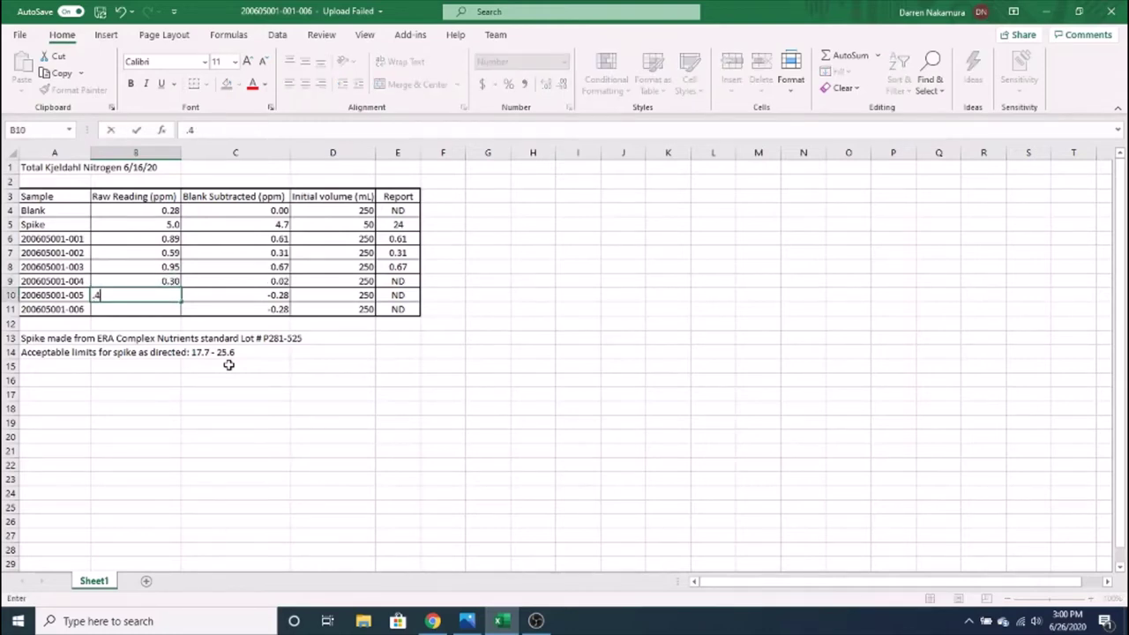
key(Return)
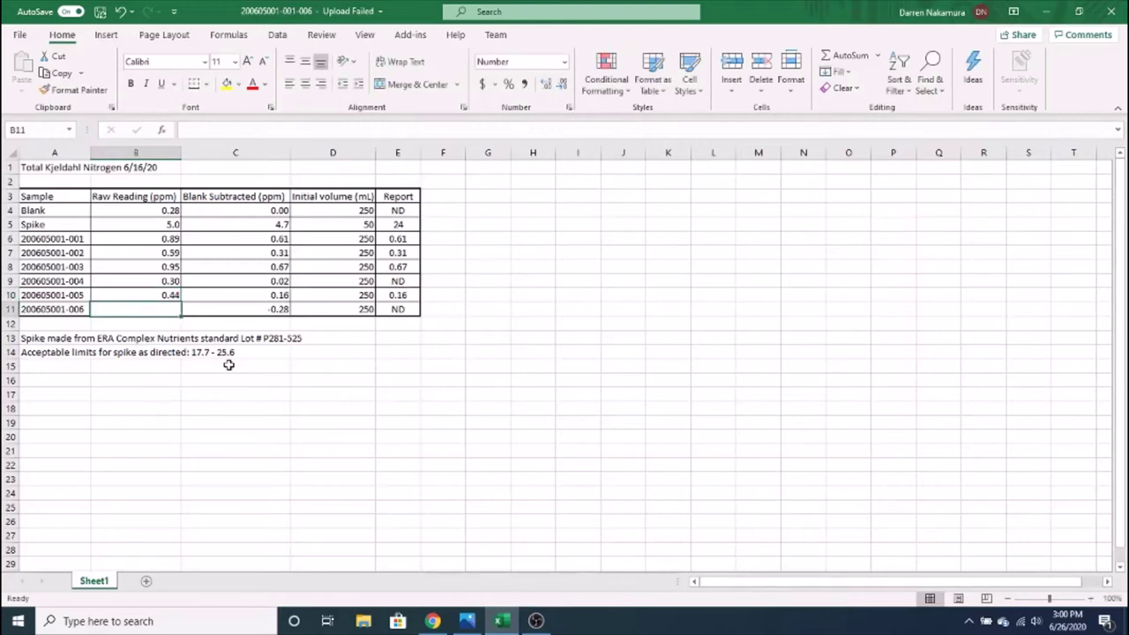
text(.55)
key(Return)
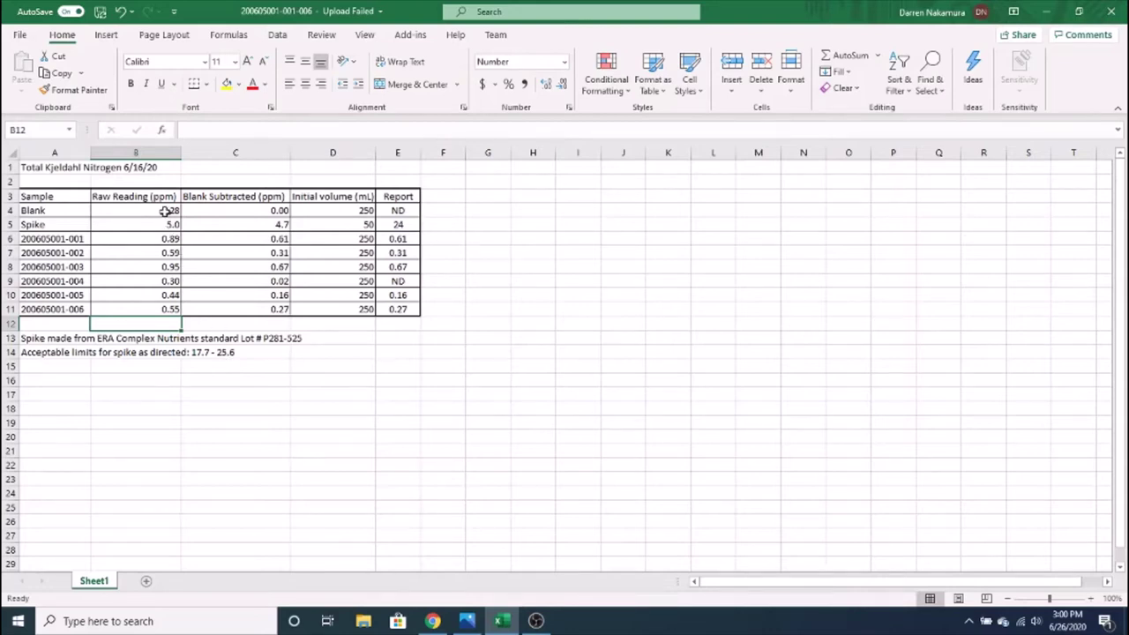
- Examine the raw and blank-subtracted columns and the Report formulas for the blank, spike and samples, including their initial volumes
drag(166, 211, 165, 310)
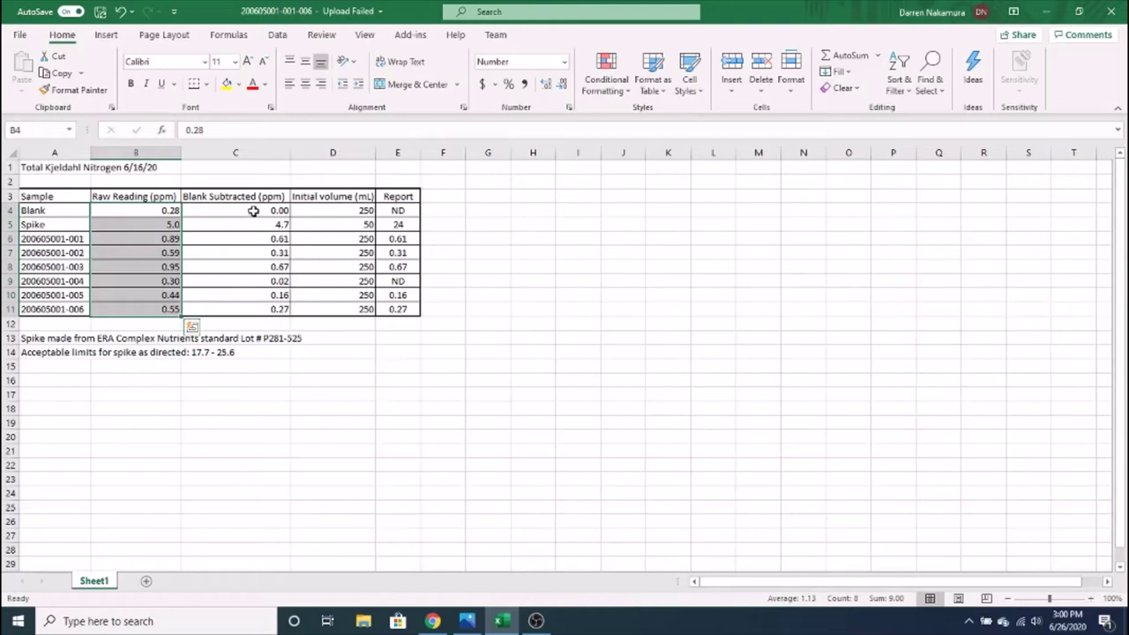
drag(252, 213, 249, 309)
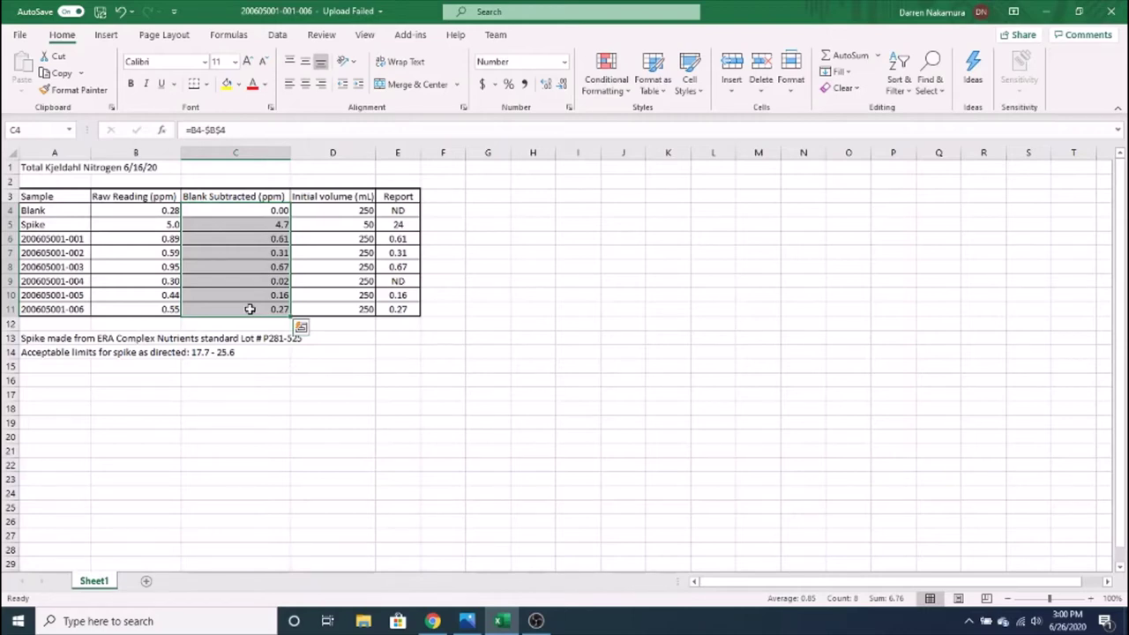
click(167, 212)
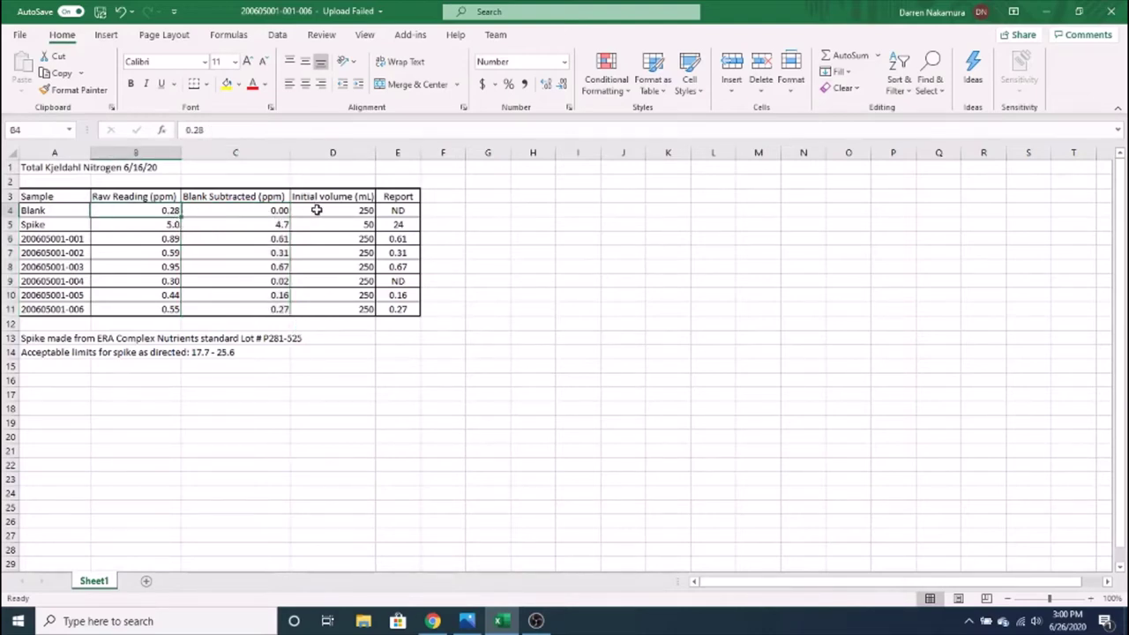
click(397, 212)
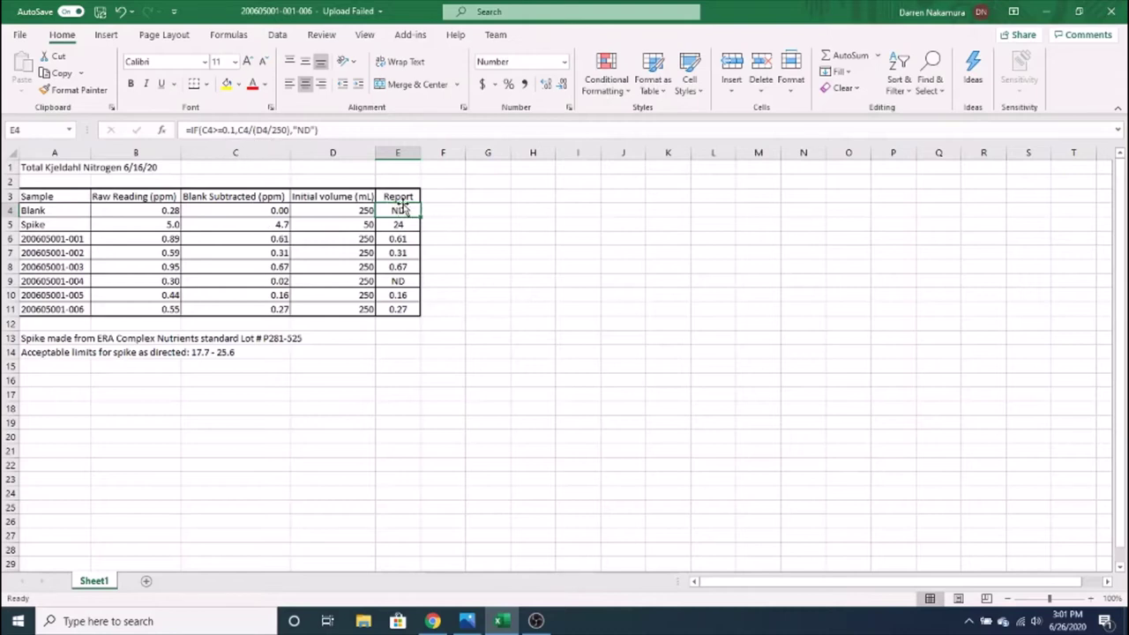
click(401, 280)
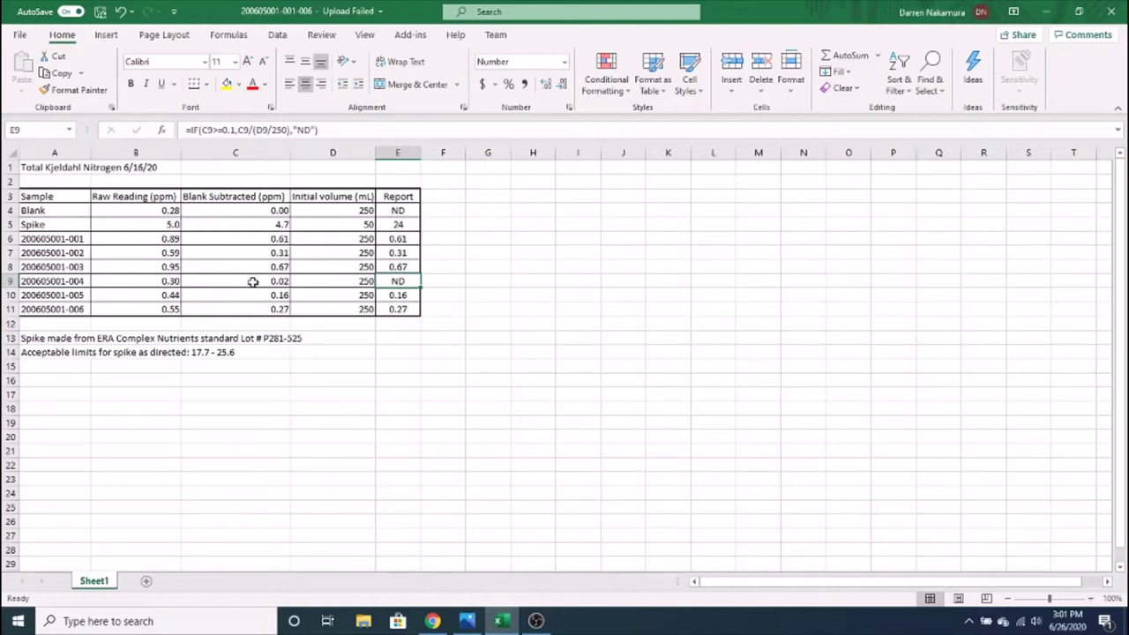
click(408, 224)
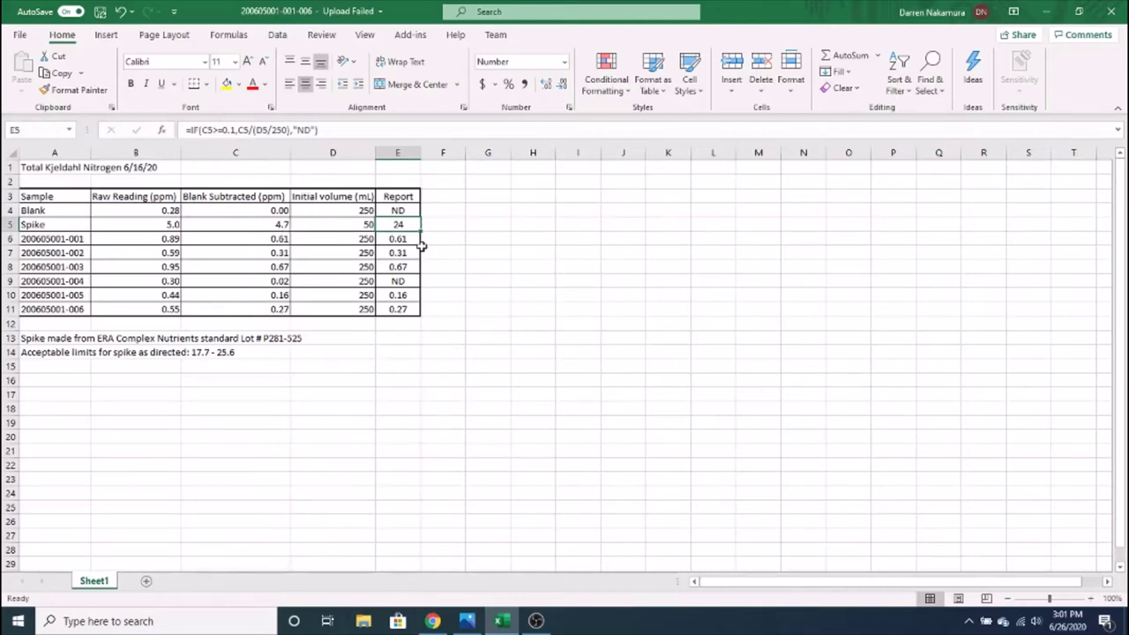
click(335, 240)
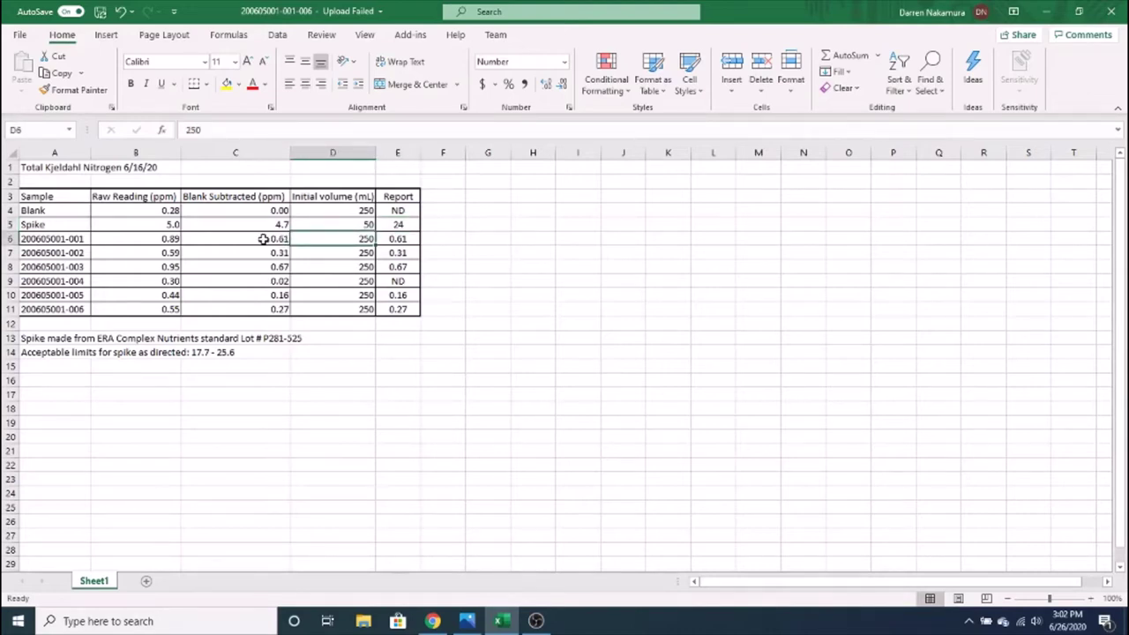
click(395, 238)
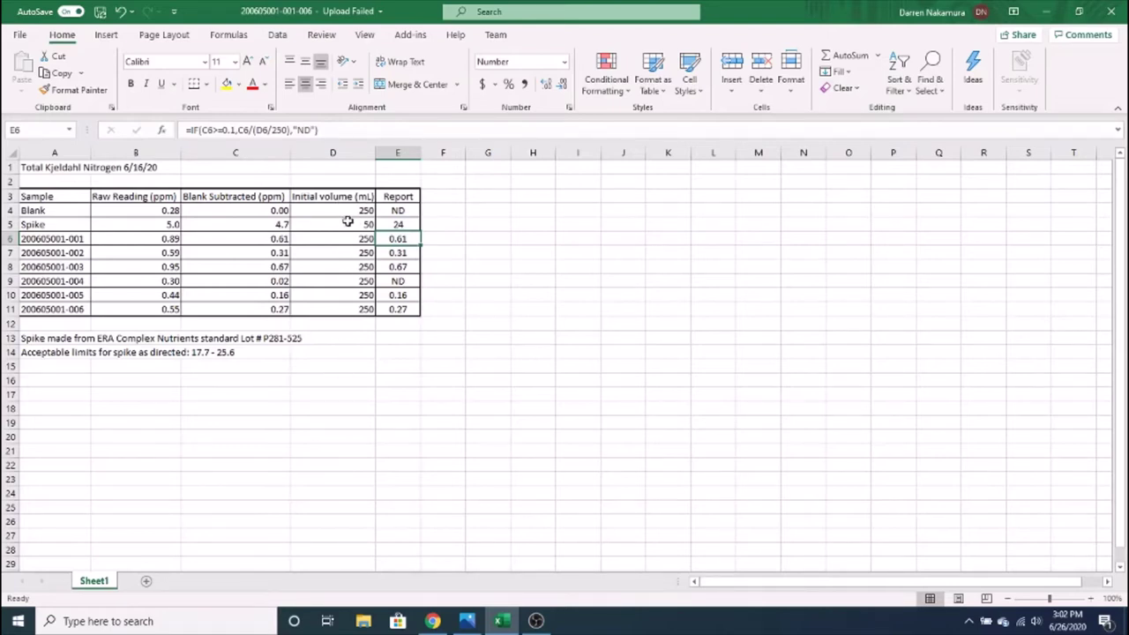
click(396, 223)
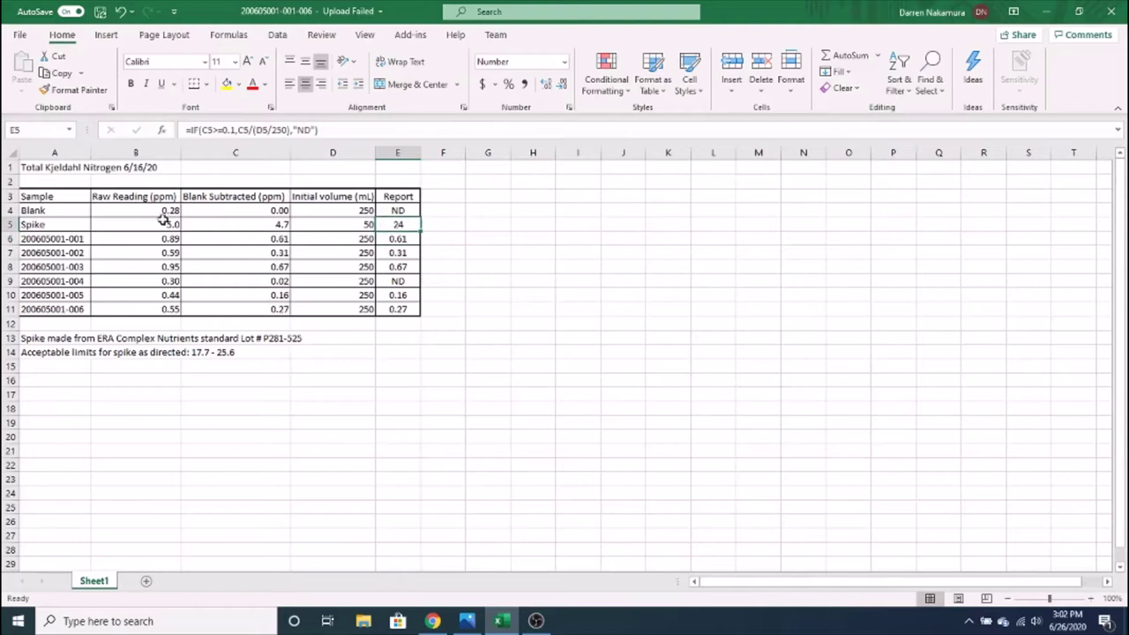